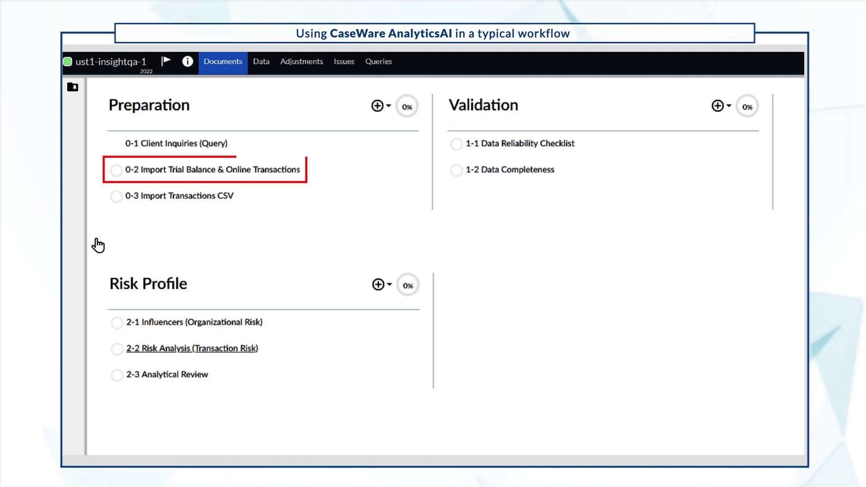
# Load the TrialBalance spreadsheet from the Data Files folder into the trial balance import as Excel/CSV.
pyautogui.click(205, 180)
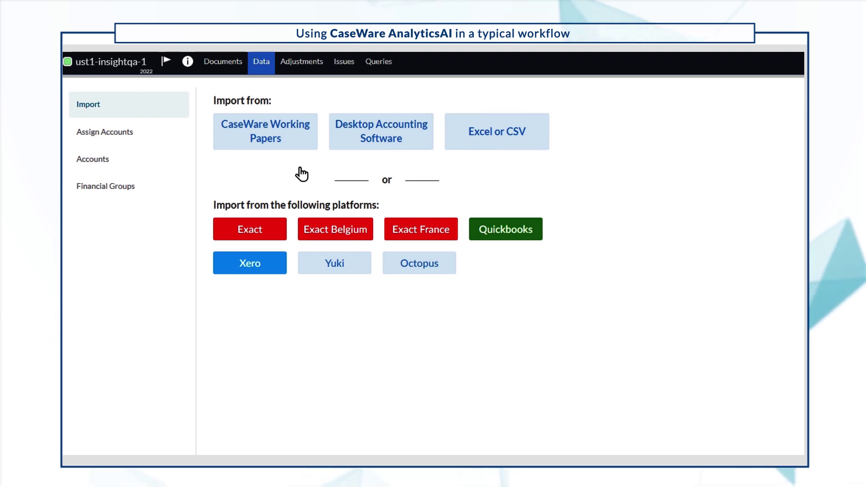
pyautogui.click(495, 147)
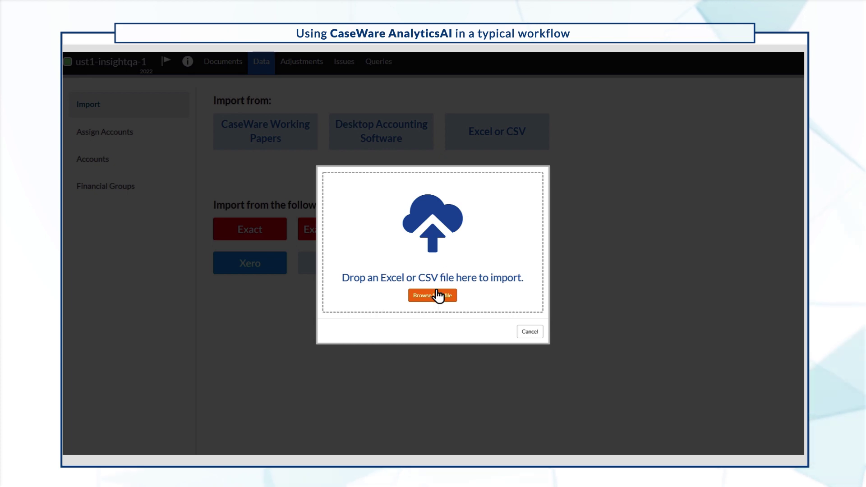
pyautogui.click(432, 299)
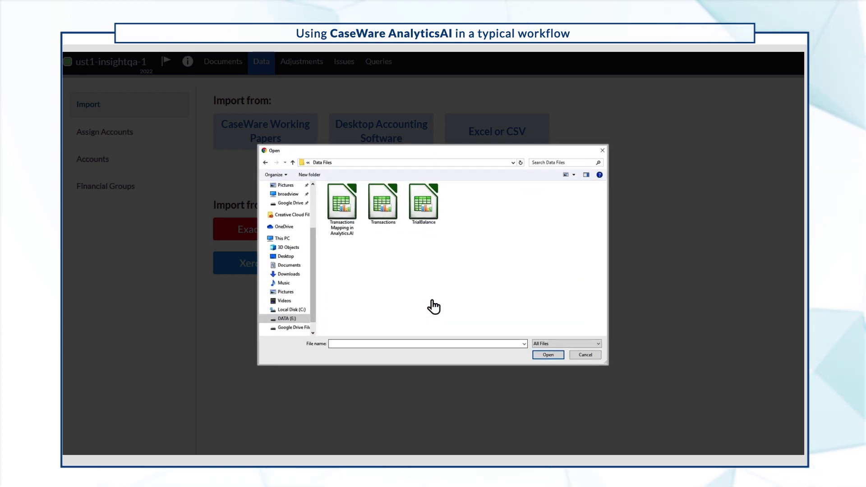
pyautogui.doubleClick(423, 227)
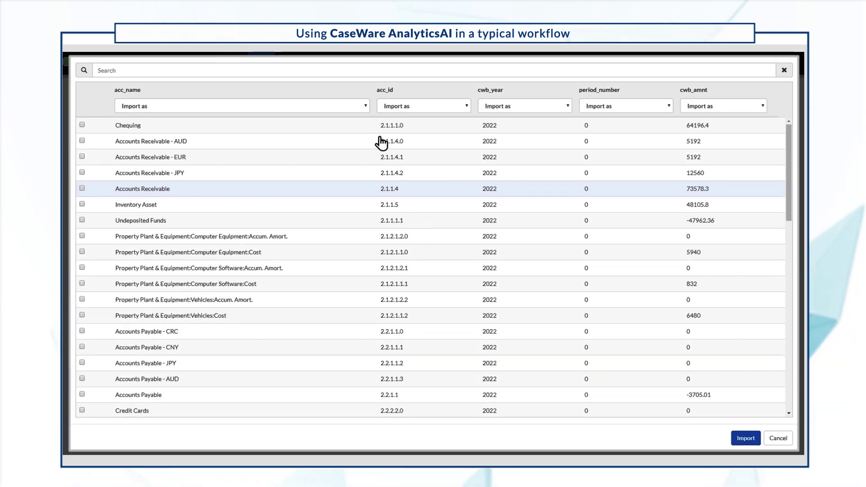
# Import acc_name as Account Name, acc_id as Account Number and cwb_amnt as CY amounts.
pyautogui.click(365, 107)
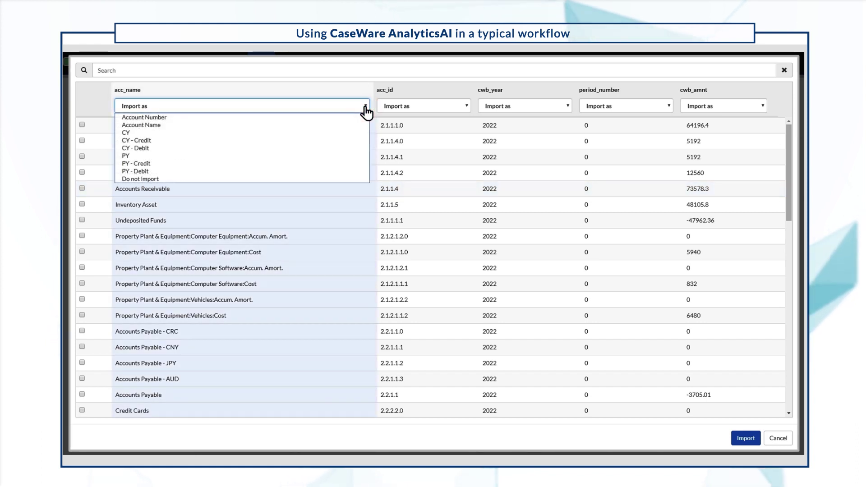
pyautogui.click(165, 126)
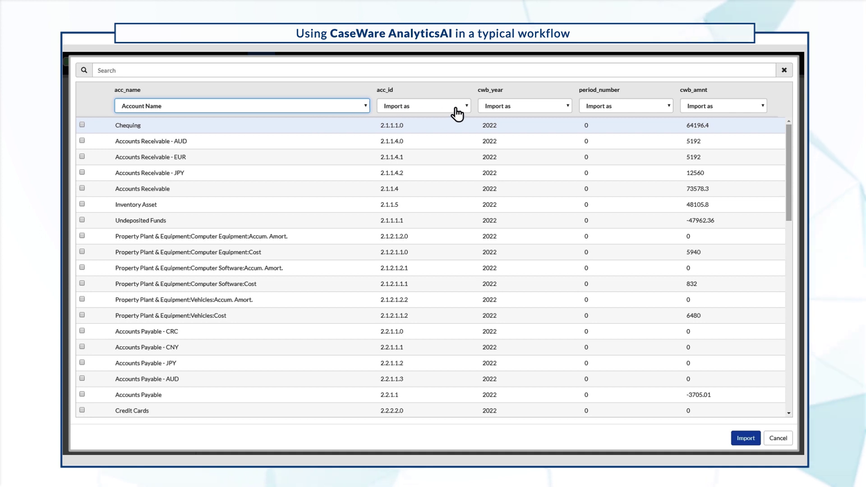
pyautogui.click(468, 108)
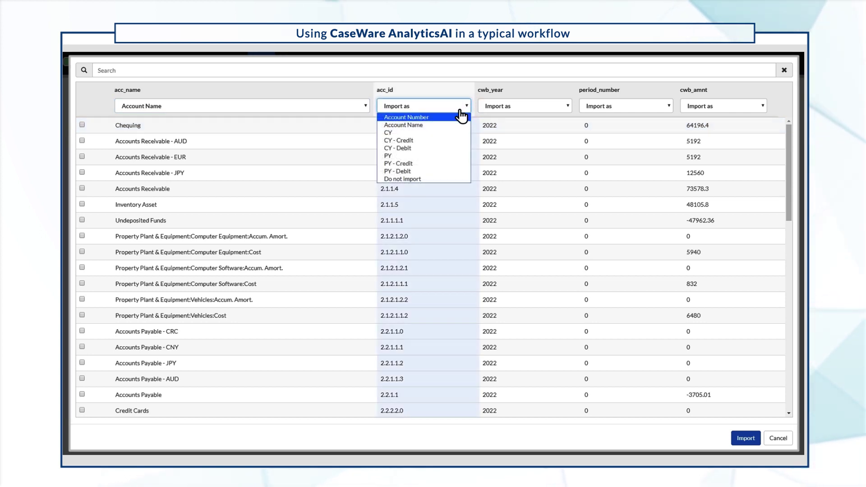
pyautogui.click(429, 119)
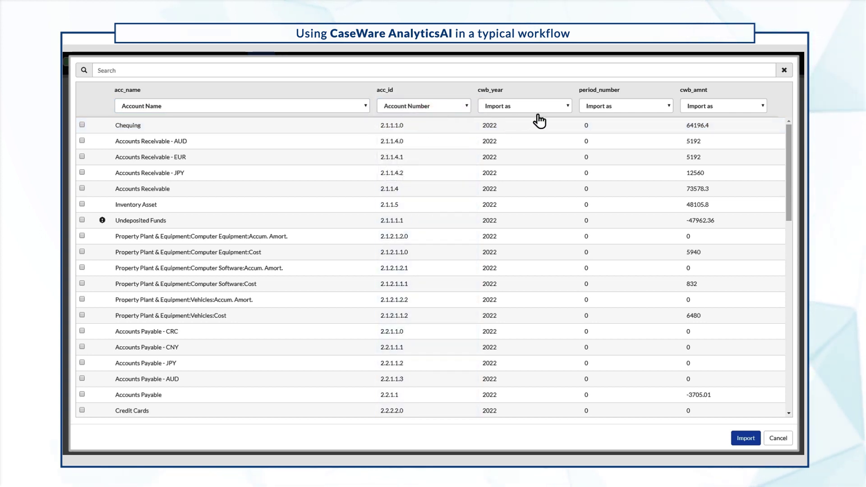
pyautogui.click(761, 108)
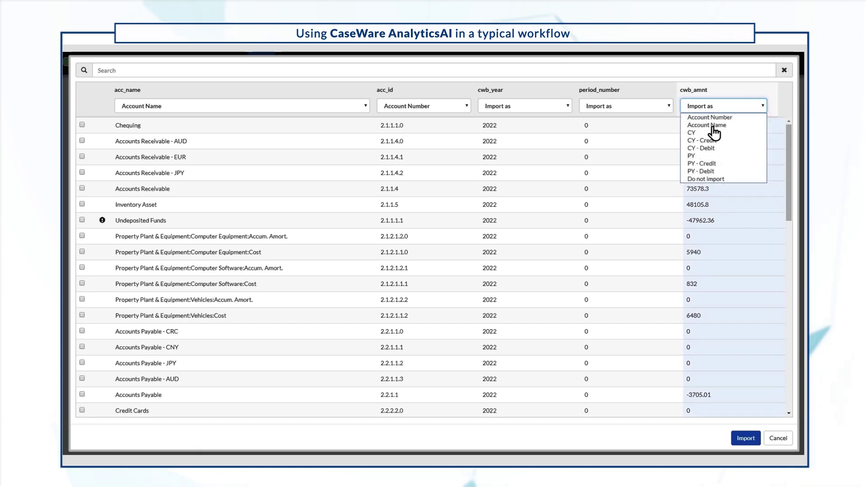
pyautogui.click(699, 134)
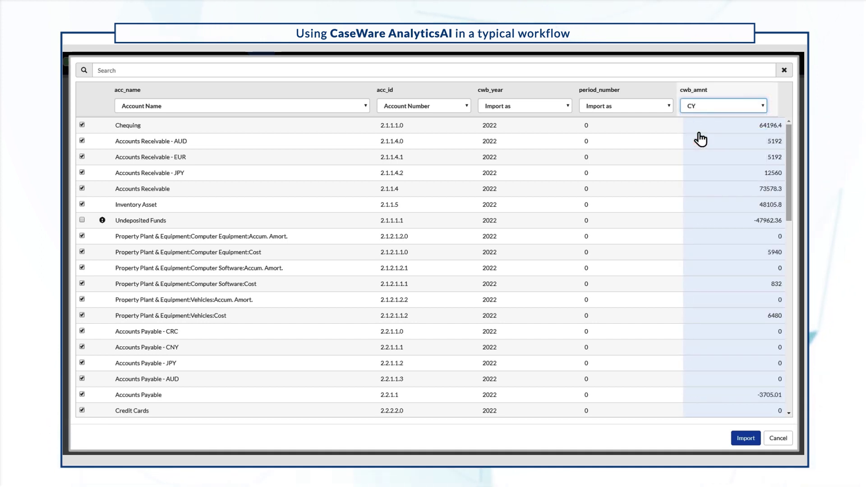
pyautogui.click(746, 441)
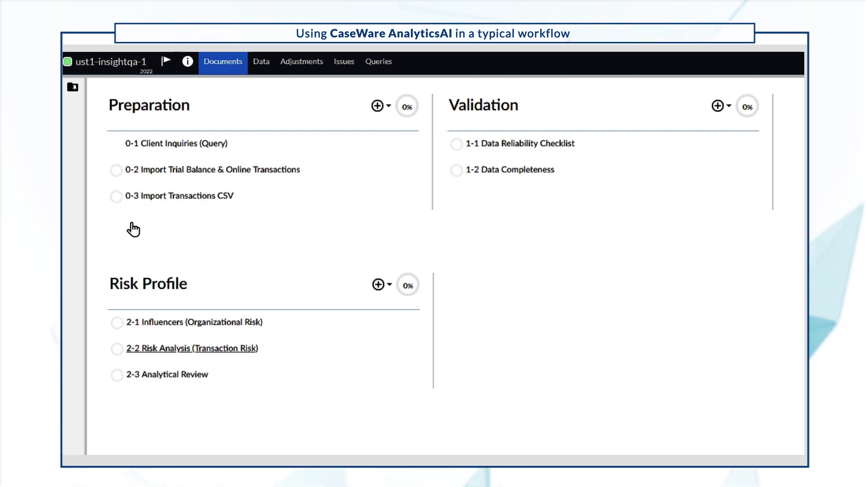
# Select Transactions.csv from the Data Files folder in the 0-3 Import Transactions CSV step.
pyautogui.click(233, 197)
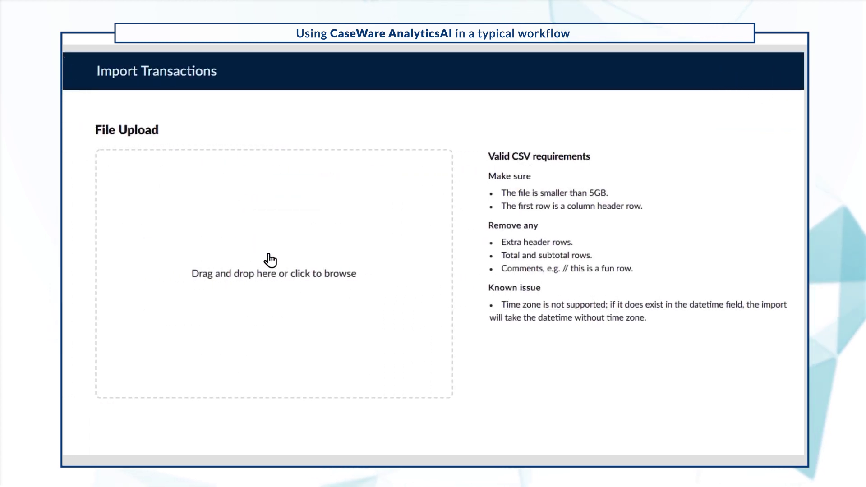
pyautogui.click(286, 281)
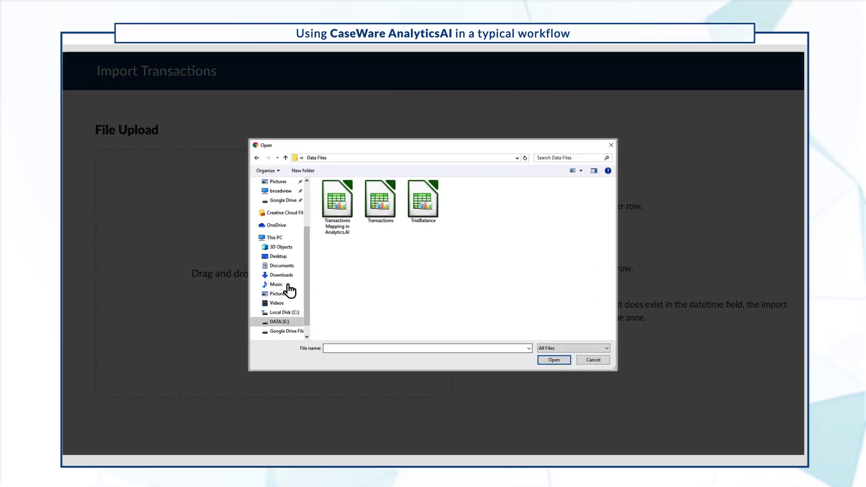
pyautogui.doubleClick(380, 228)
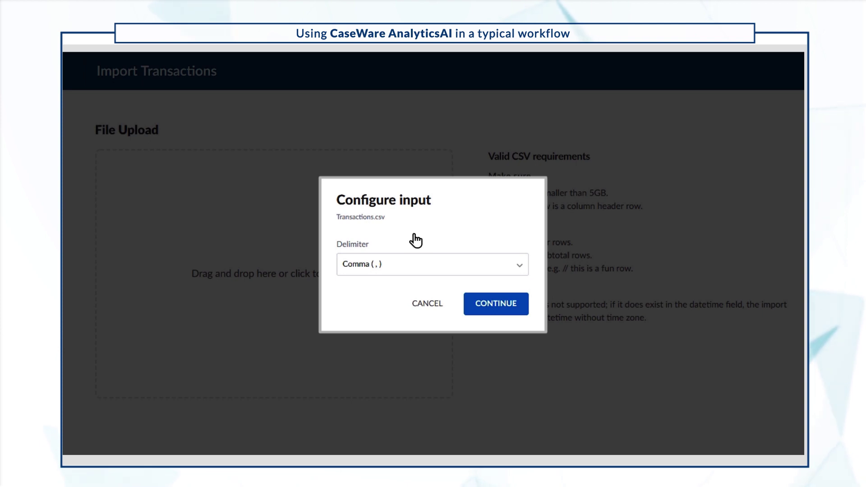
# Keep Comma as the file's delimiter and continue to column mapping.
pyautogui.click(519, 267)
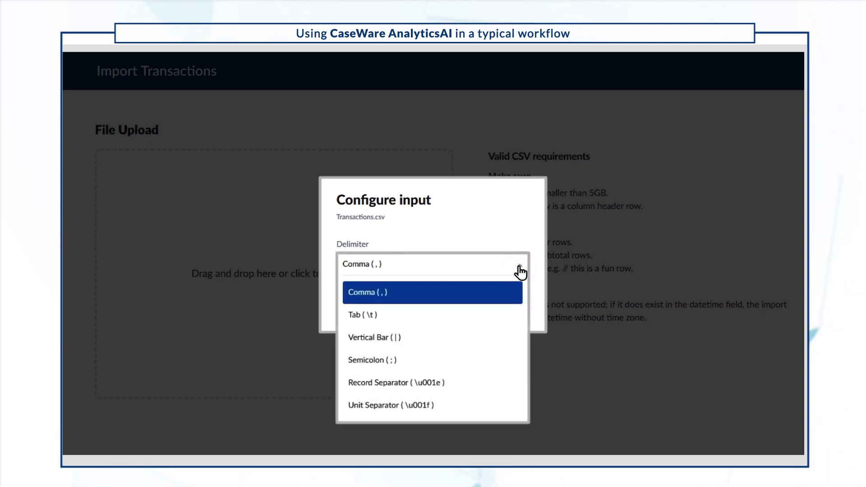
pyautogui.click(415, 303)
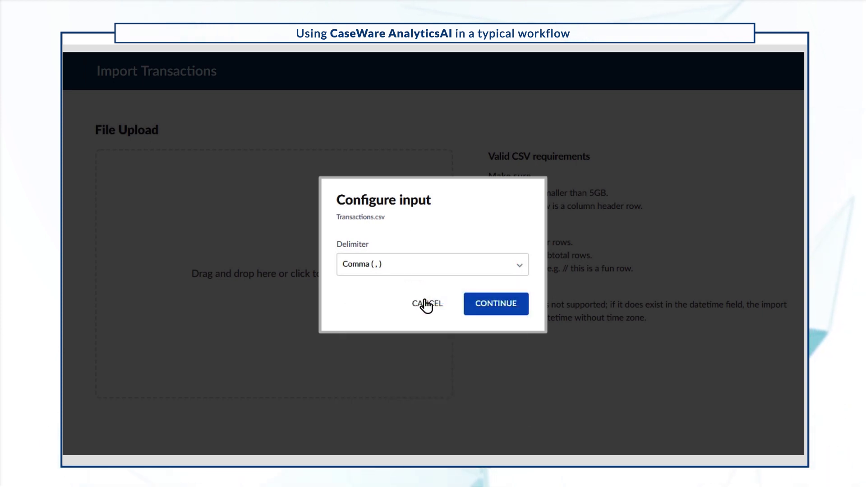
pyautogui.click(487, 315)
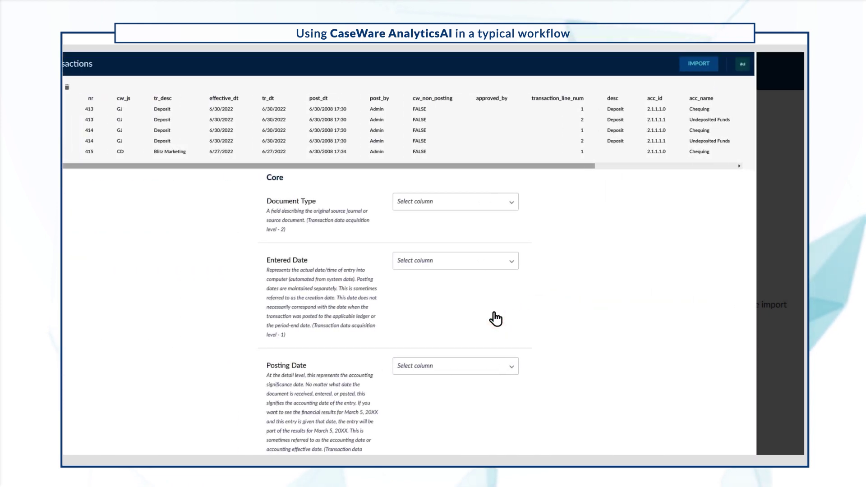
# Map Document Type to the cw_js column and bring up its value mapping.
pyautogui.click(562, 206)
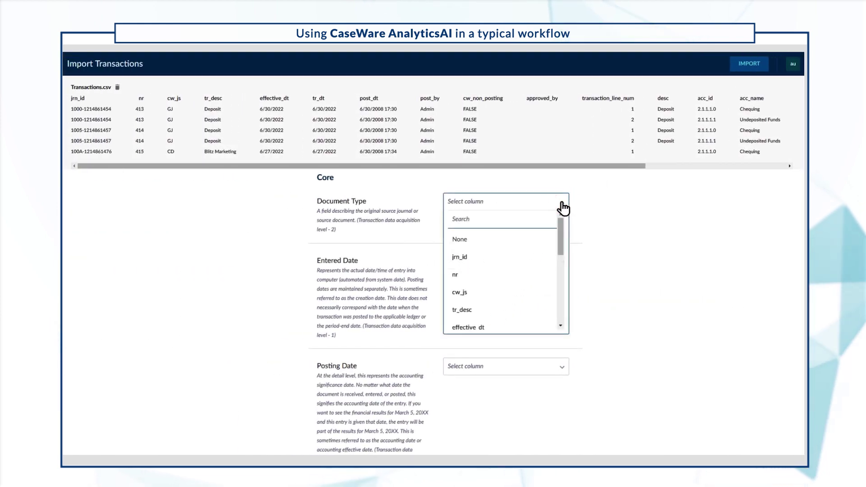
pyautogui.click(471, 294)
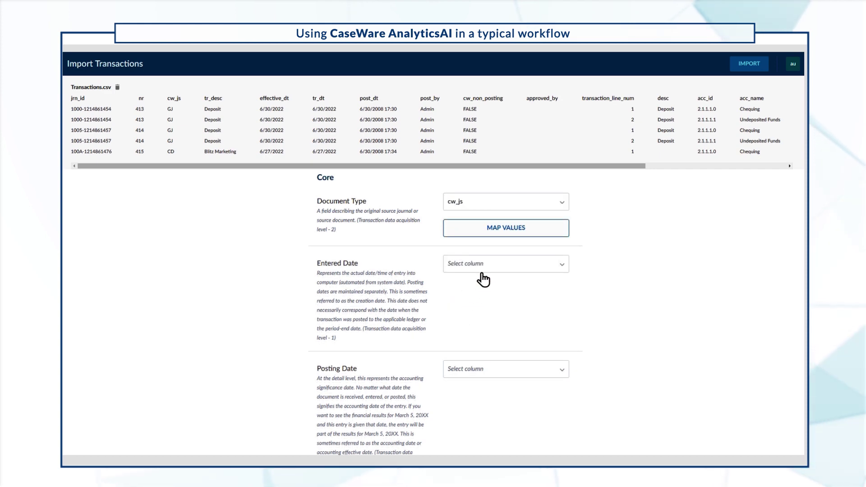
pyautogui.click(503, 235)
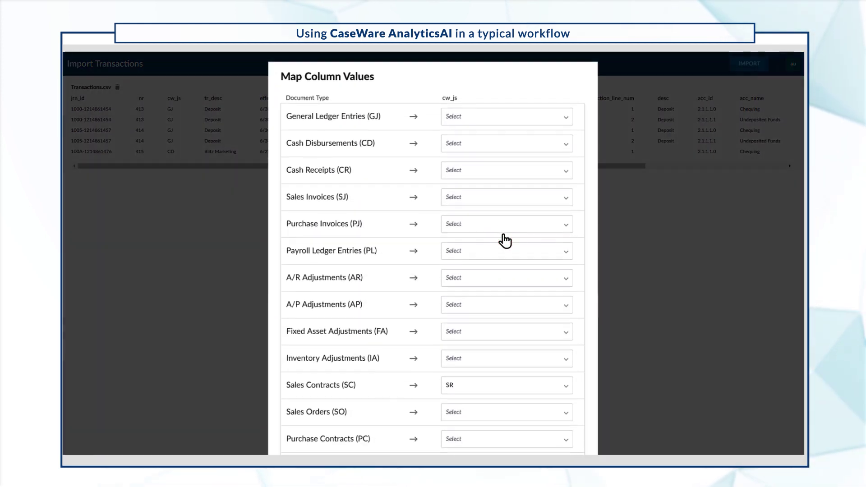
# Map GJ to General Ledger Entries and CD to Cash Disbursements, then confirm.
pyautogui.click(503, 122)
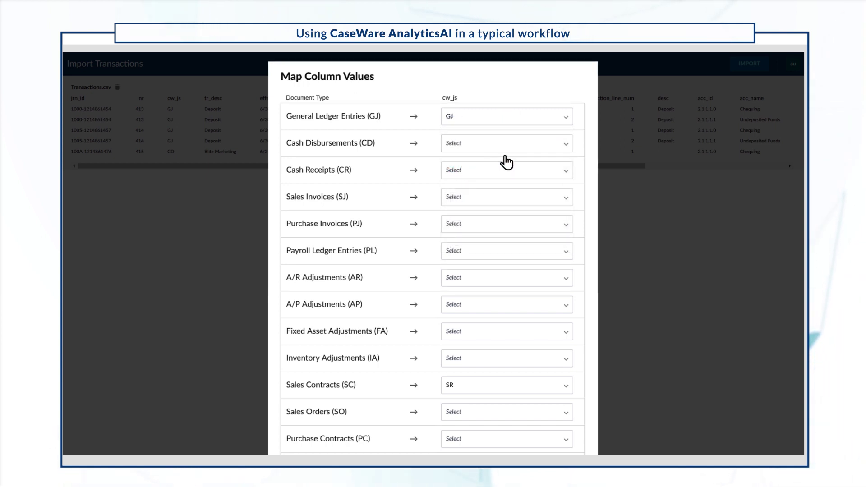
pyautogui.click(560, 147)
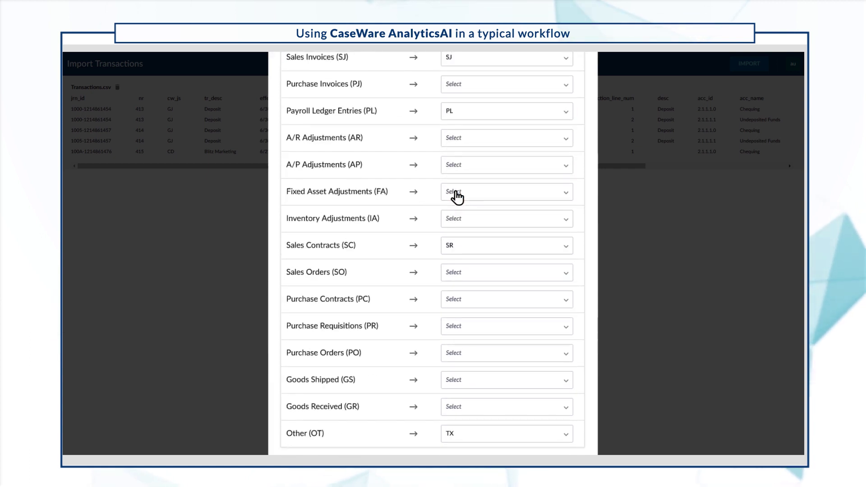
pyautogui.scroll(-2, 456, 197)
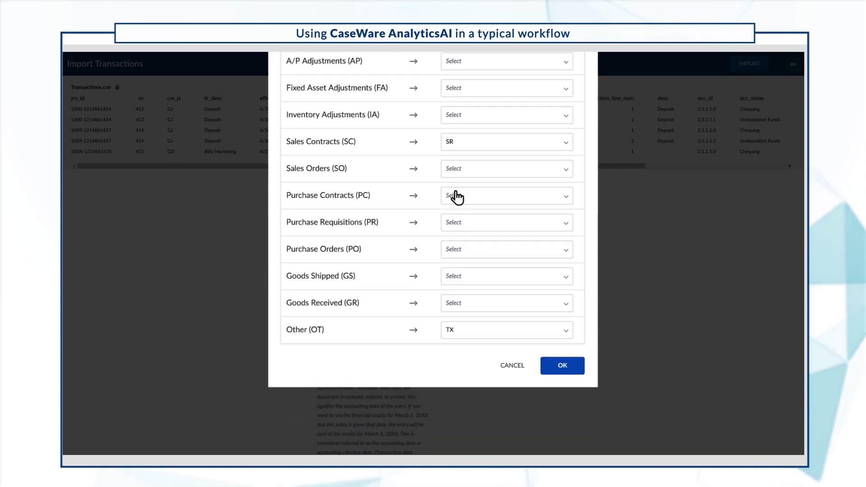
pyautogui.click(560, 366)
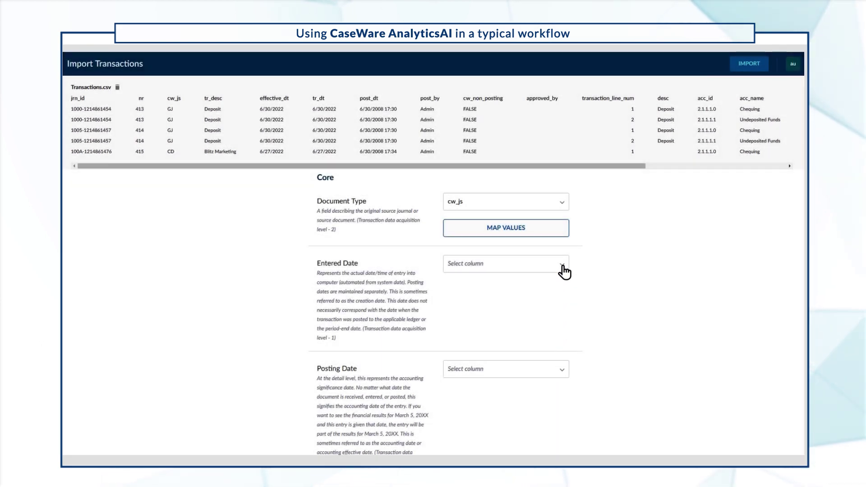
# Map Entered Date to post_dt and Posting Date to effective_dt.
pyautogui.click(562, 265)
pyautogui.click(477, 308)
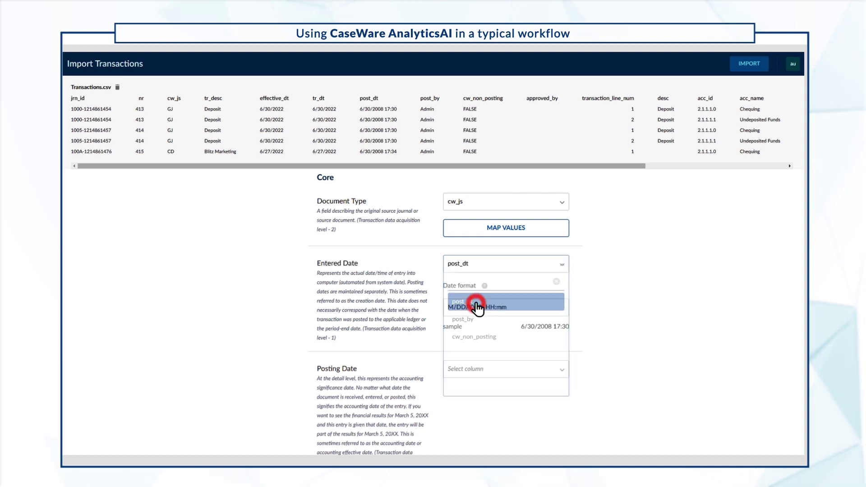
pyautogui.click(562, 372)
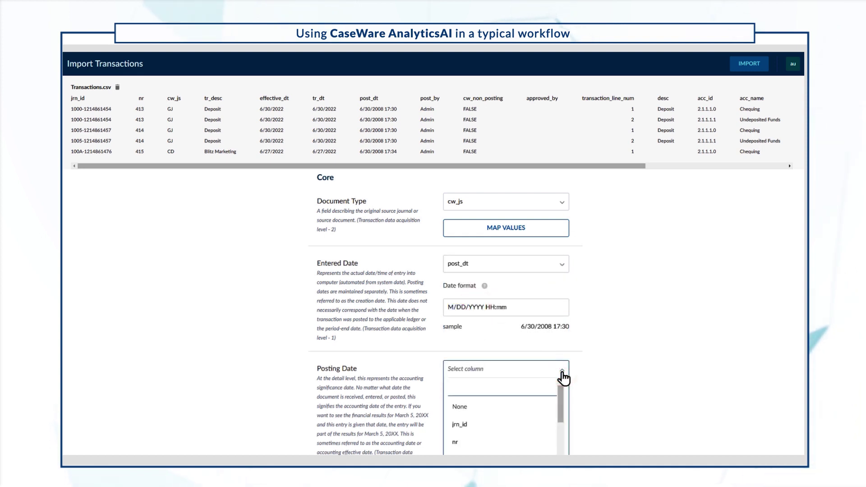
pyautogui.write('eff')
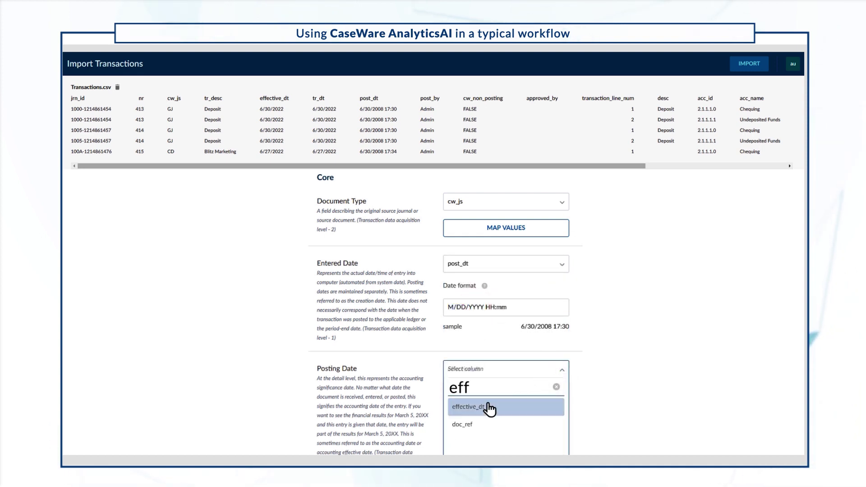
pyautogui.click(489, 407)
pyautogui.scroll(-1, 472, 418)
pyautogui.scroll(-1, 472, 417)
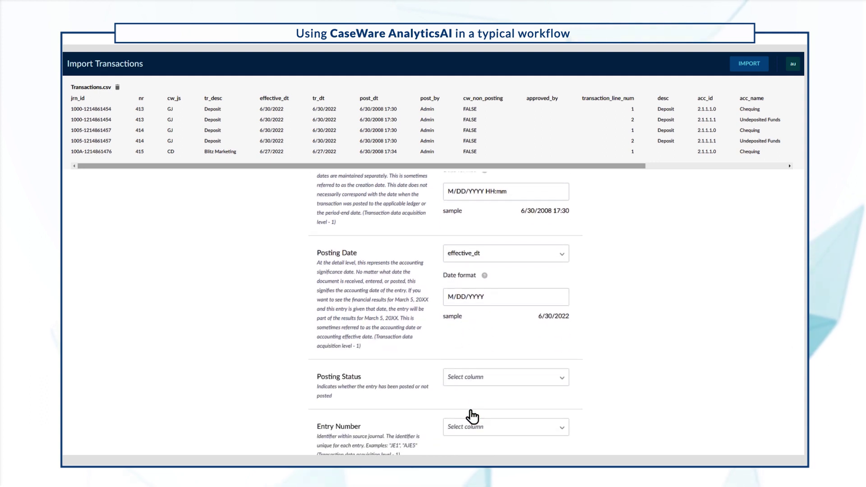
# Map Posting Status to the cw_non_posting column.
pyautogui.click(522, 384)
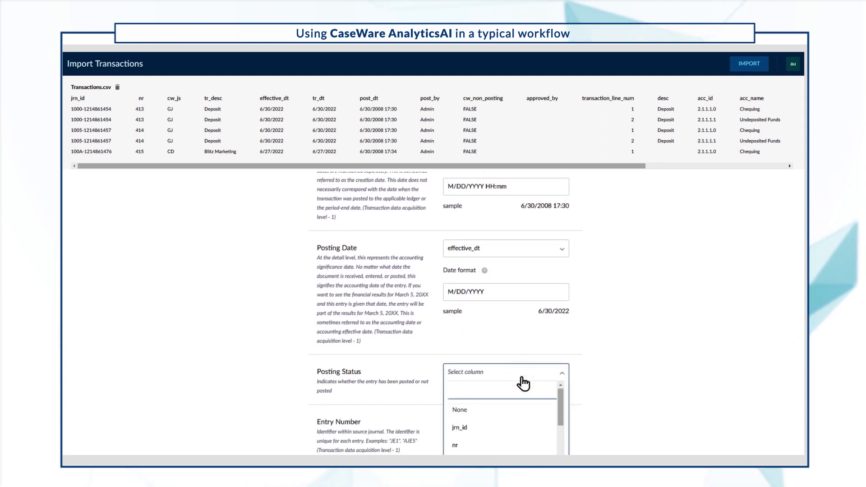
pyautogui.write('CW')
pyautogui.click(496, 427)
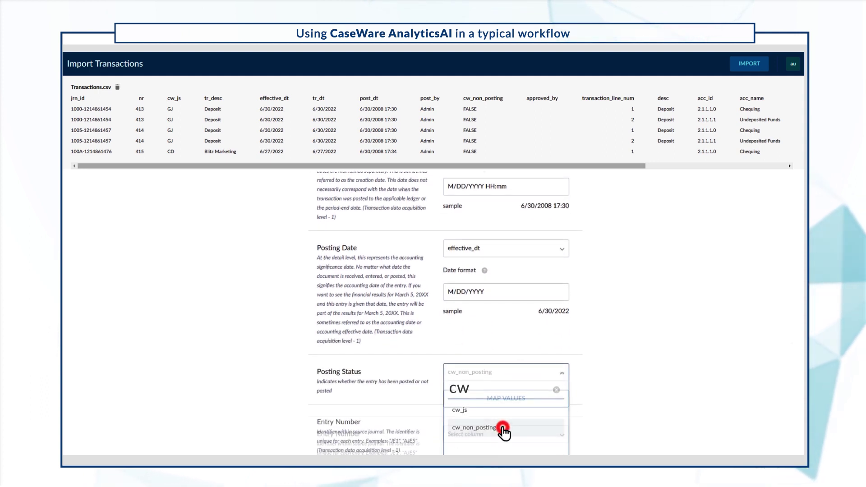
pyautogui.scroll(-4, 504, 433)
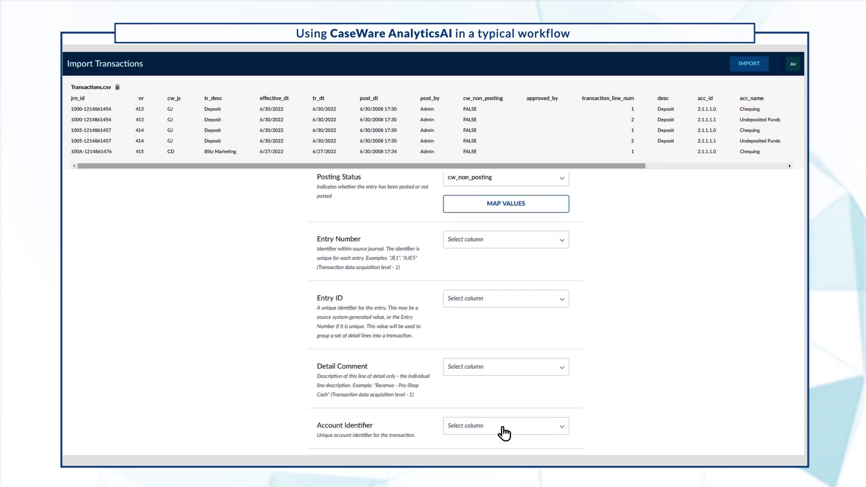
# Map Entry Number to nr, Entry ID to jrn_id and Account Identifier to acc_id.
pyautogui.click(554, 244)
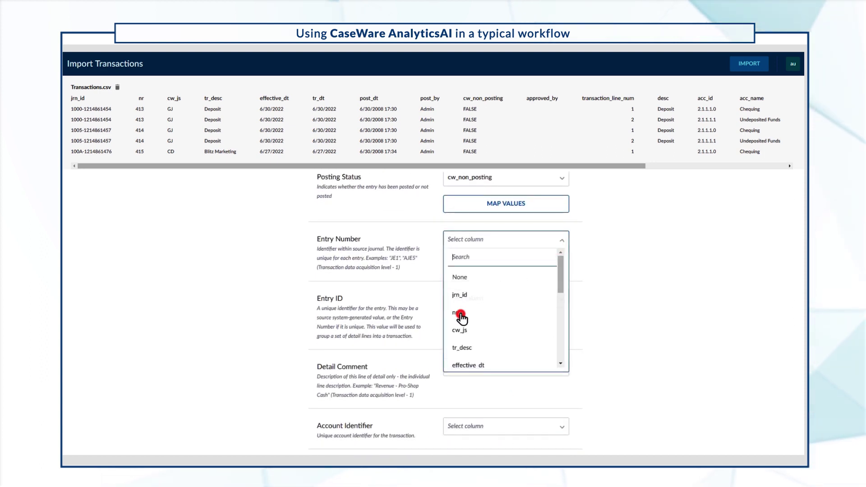
pyautogui.click(460, 313)
pyautogui.click(560, 299)
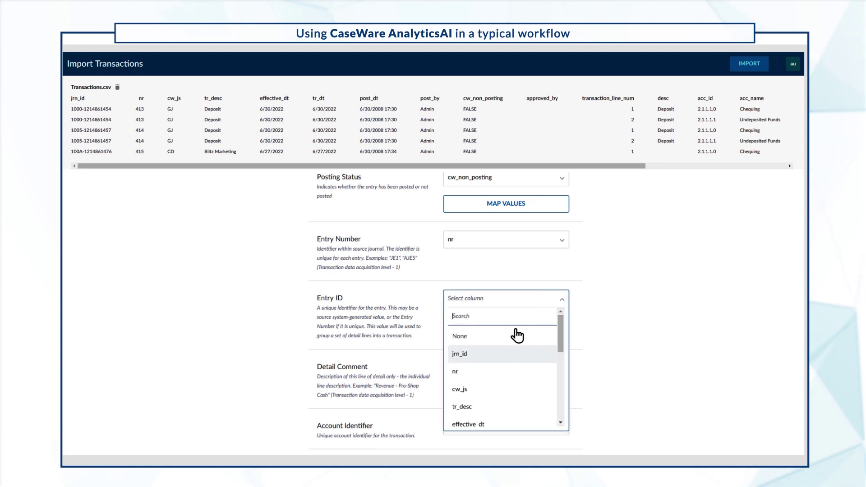
pyautogui.click(473, 360)
pyautogui.scroll(-5, 470, 358)
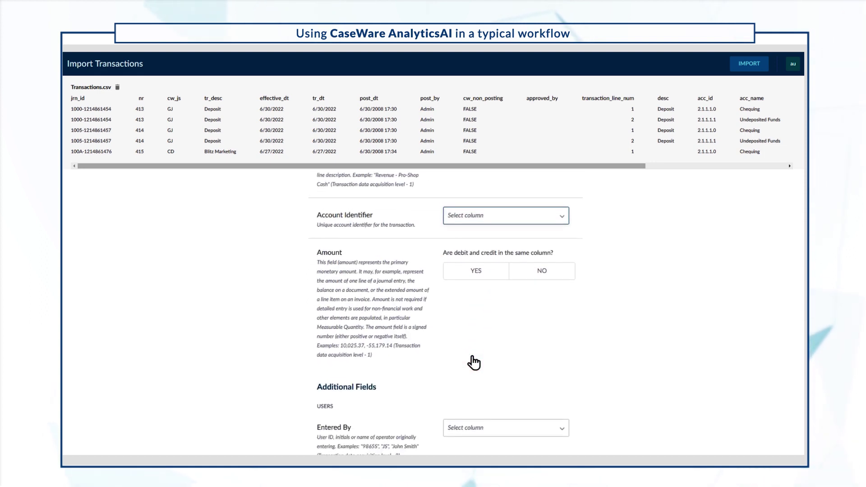
pyautogui.click(561, 203)
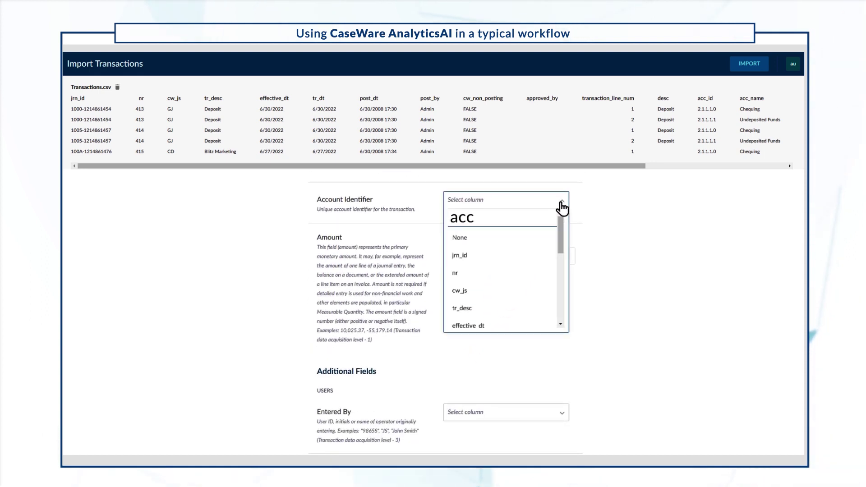
pyautogui.click(471, 238)
pyautogui.scroll(-20, 471, 242)
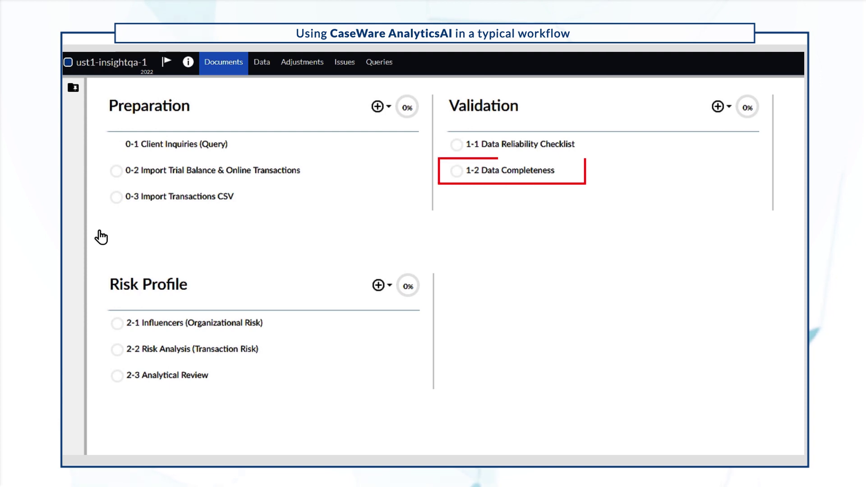
# Follow 1-2 Data Completeness's Out of balance badge to the unassigned Payroll Liabilities account.
pyautogui.click(513, 176)
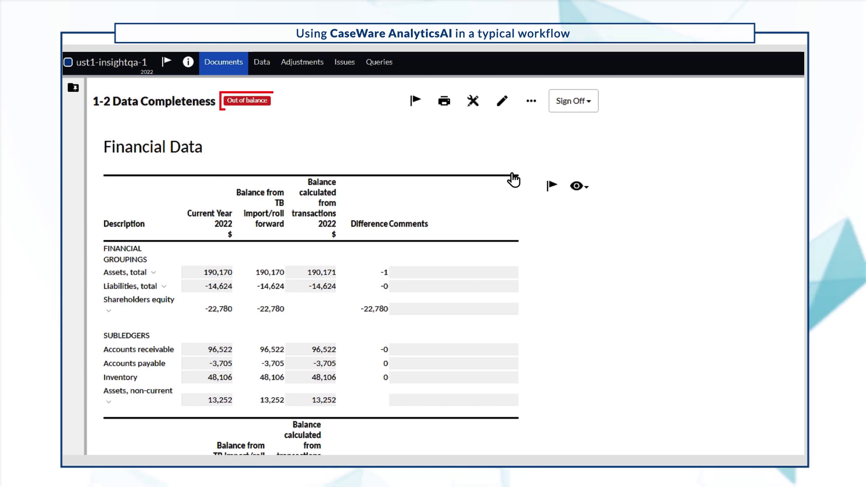
pyautogui.click(244, 105)
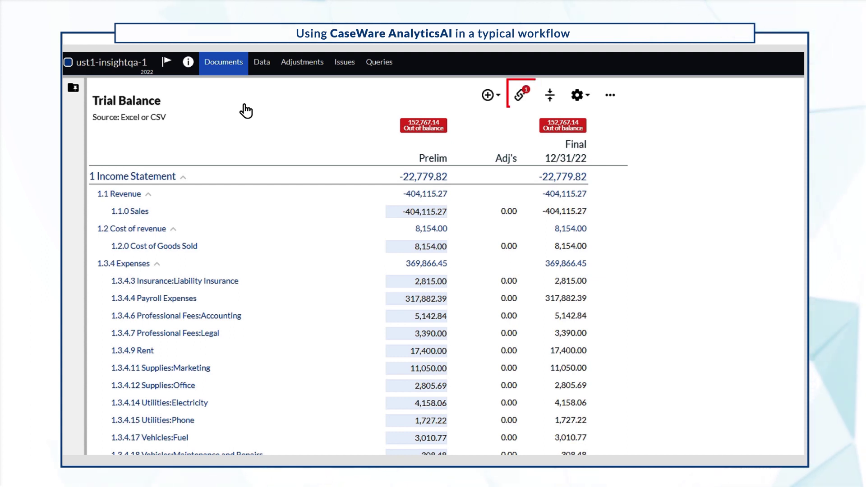
pyautogui.click(521, 104)
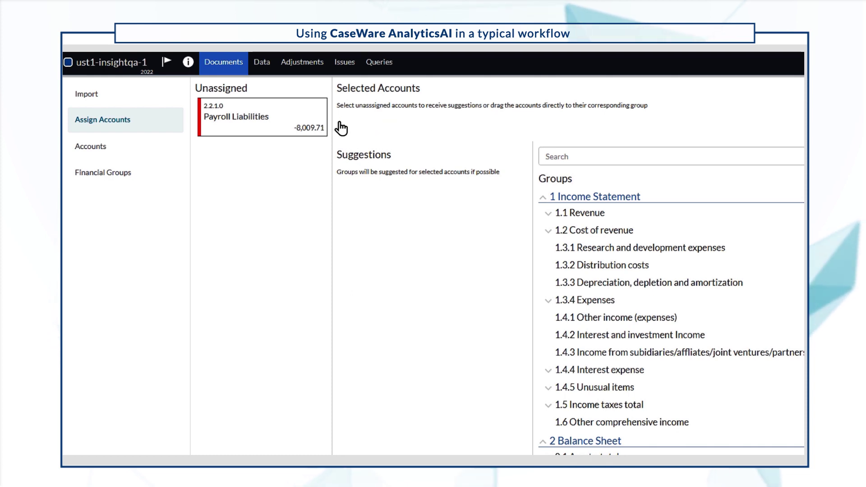
# Assign Payroll Liabilities to the suggested 2.2.1.1 Accounts payable group.
pyautogui.click(260, 135)
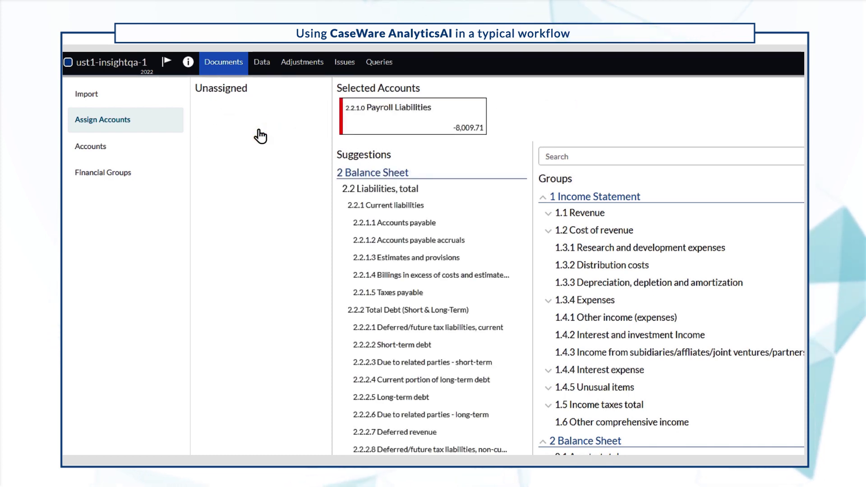
pyautogui.moveTo(360, 226)
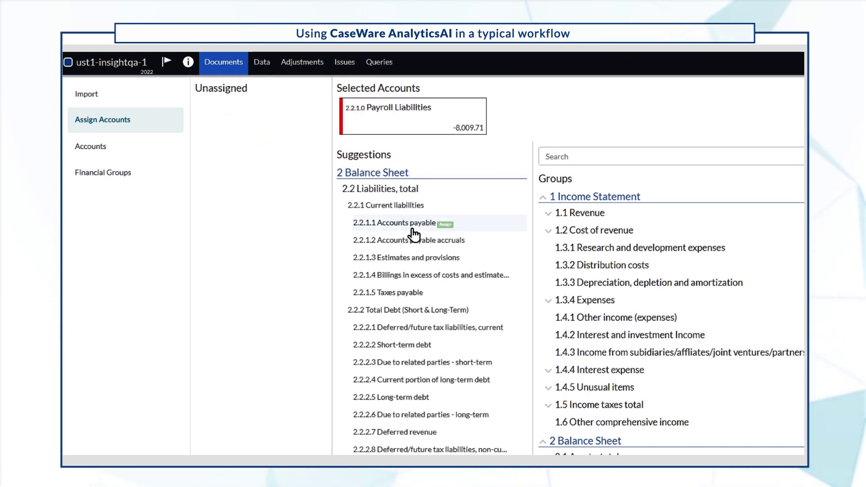
pyautogui.click(413, 235)
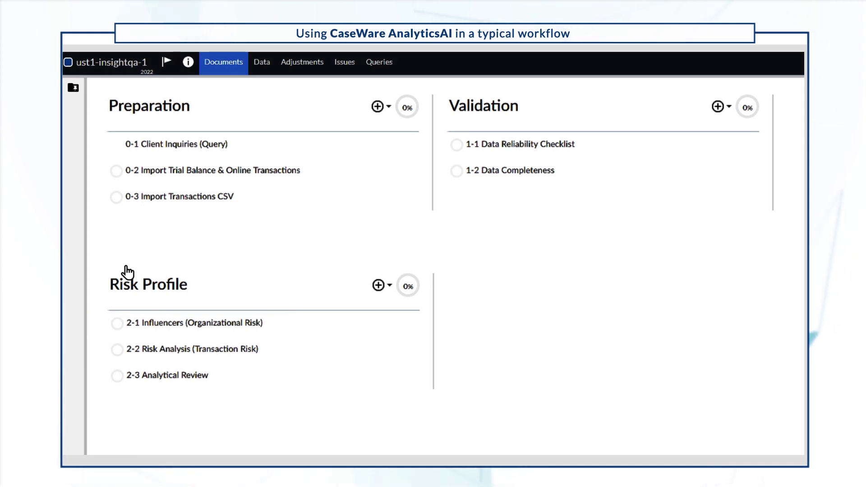
# On the 2-1 Influencers Summary tab, enter 10 as the Sales influence and begin its note.
pyautogui.click(171, 325)
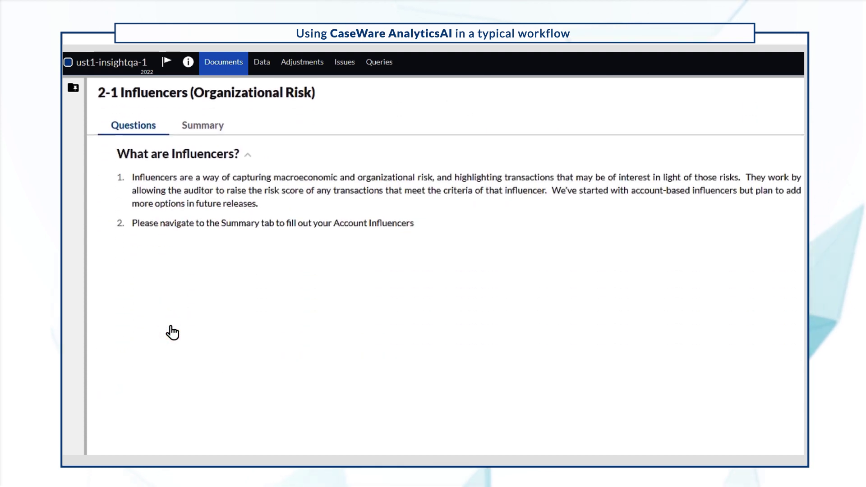
pyautogui.click(203, 126)
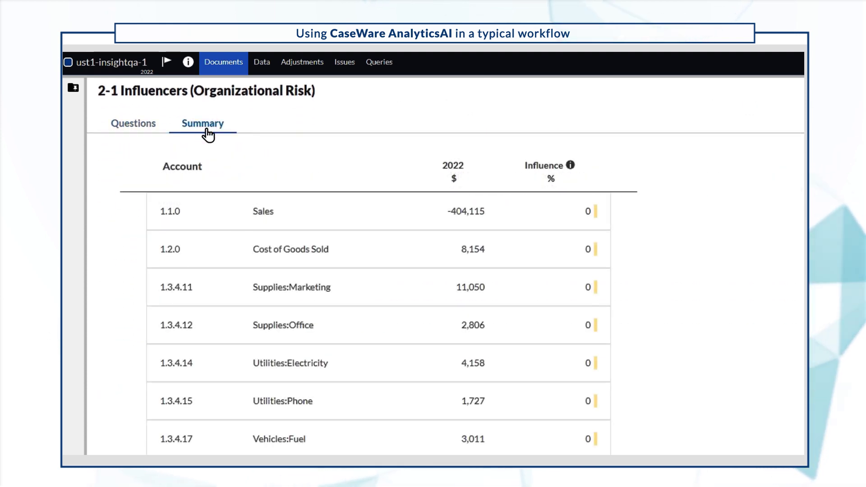
pyautogui.click(551, 219)
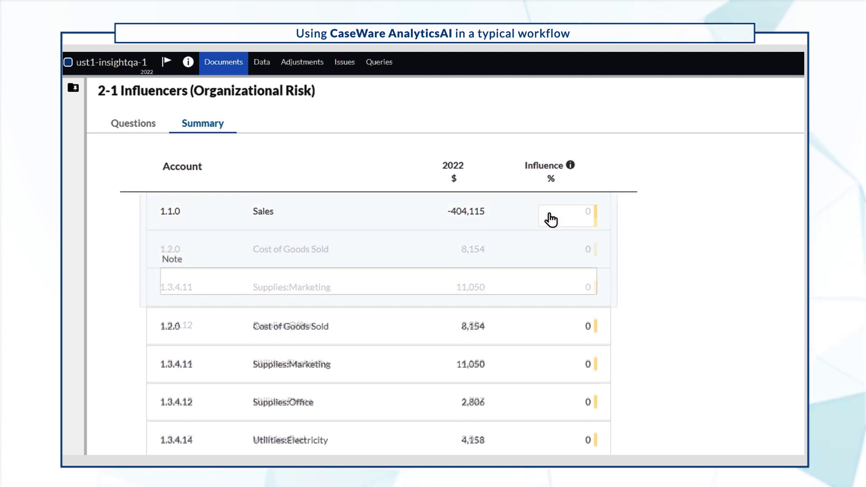
pyautogui.write('1')
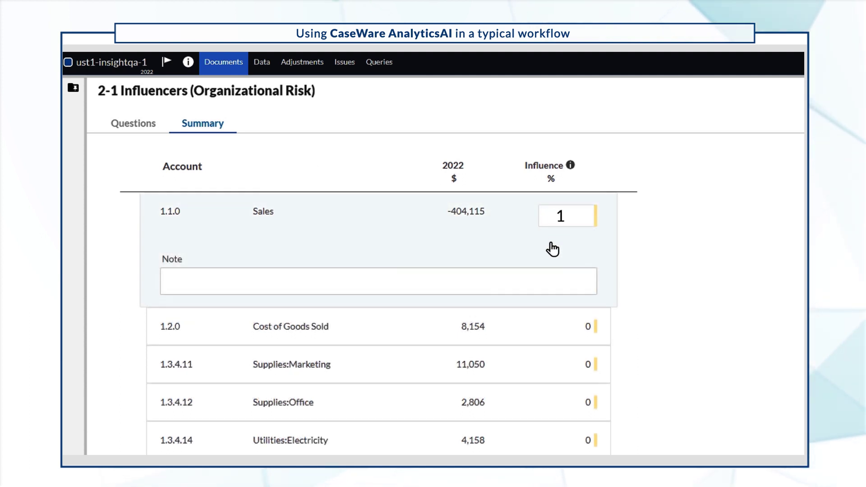
pyautogui.write('0')
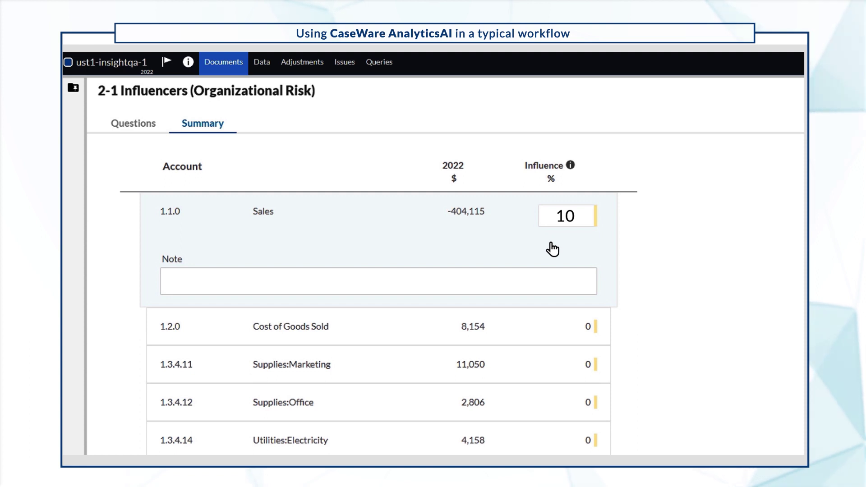
pyautogui.press('Tab')
pyautogui.write('P')
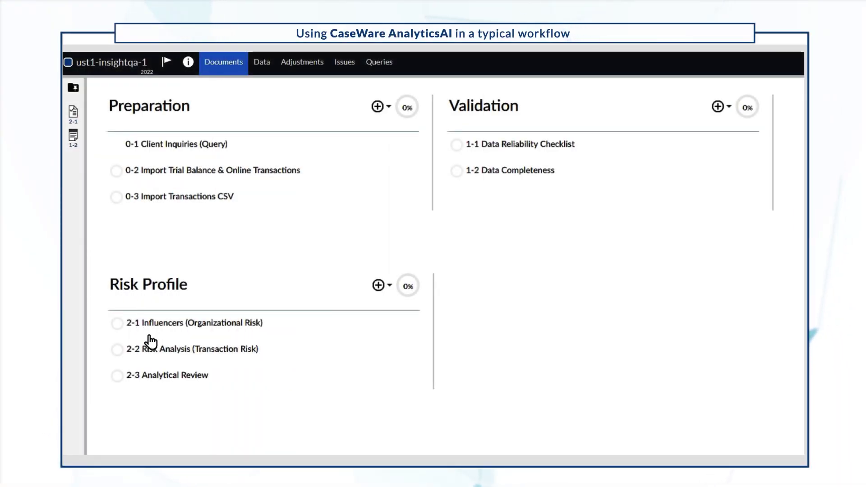
# Open 2-3 Analytical Review and switch on the Liquidity Ratios toggle.
pyautogui.click(171, 381)
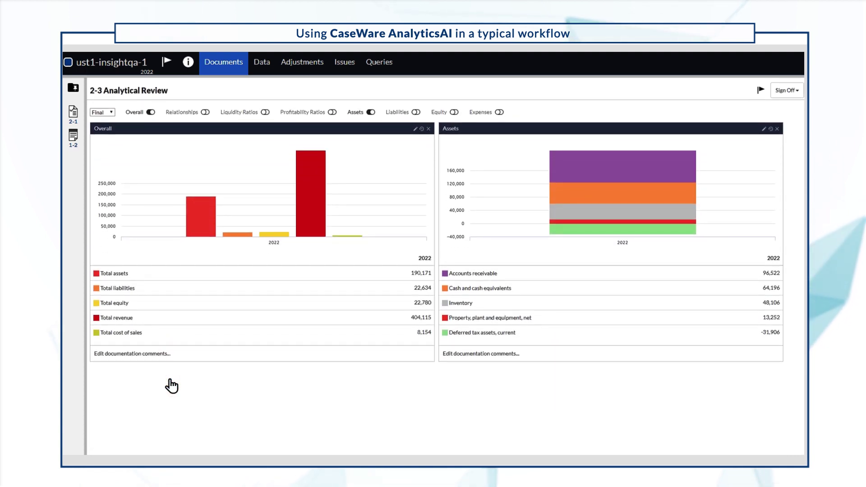
pyautogui.click(265, 113)
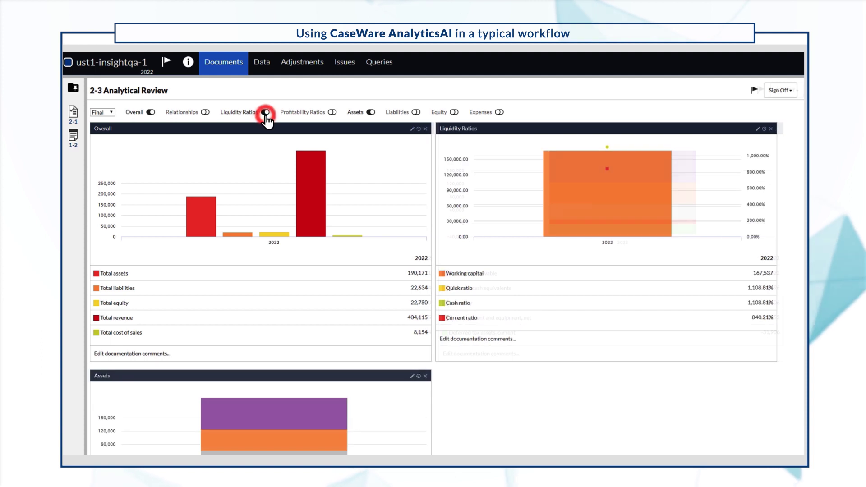
pyautogui.scroll(-4, 267, 121)
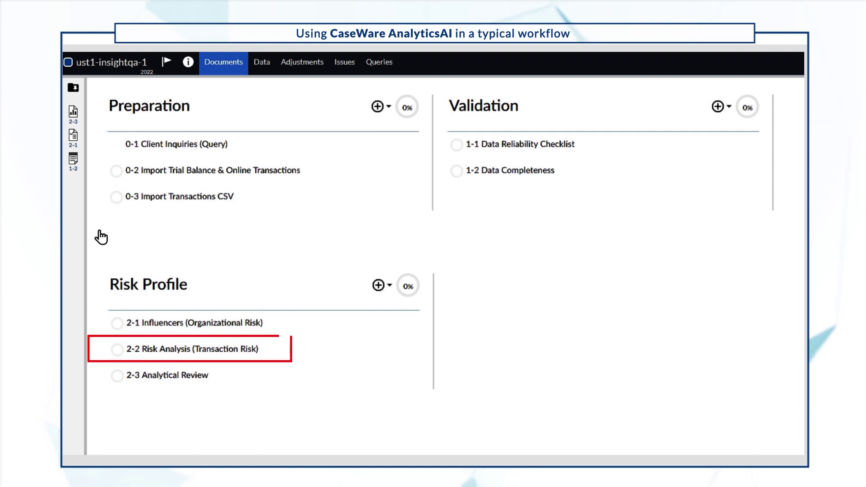
# Open the 2-2 Risk Analysis (Transaction Risk) results and review High Risk Users, High Risk Journals and the risk-to-value chart.
pyautogui.click(198, 355)
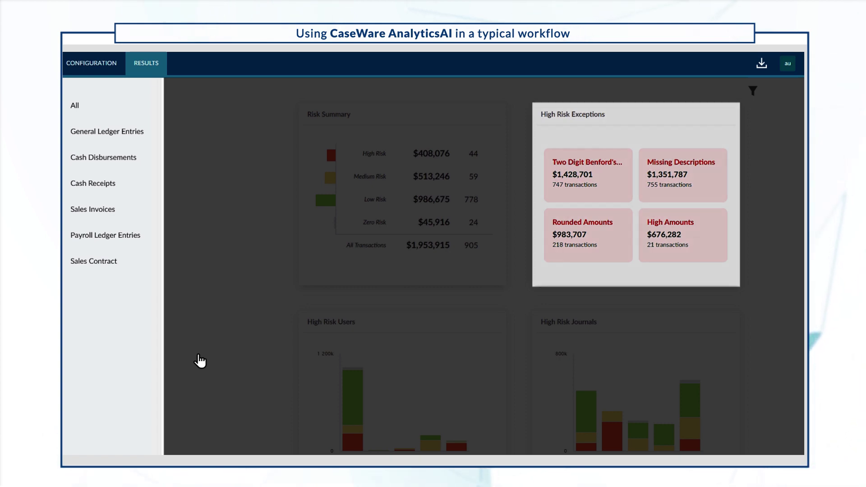
pyautogui.scroll(-5, 200, 360)
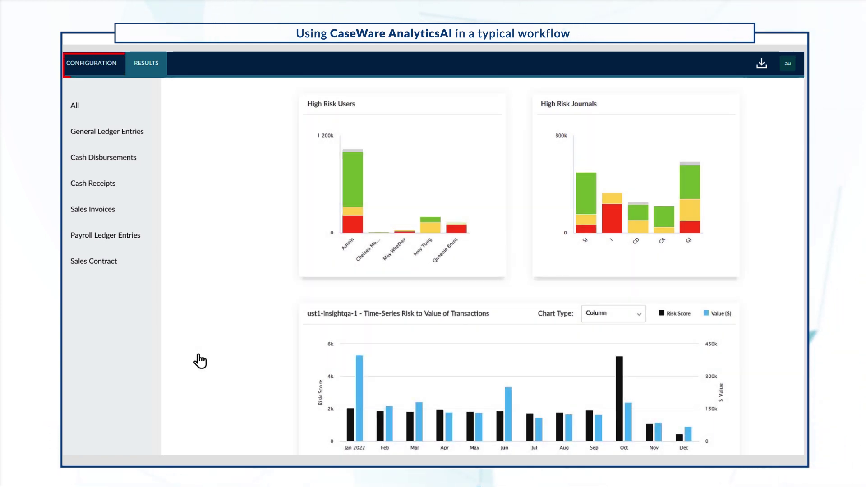
# Set the Duplicate Entries risk score to 15 under Configuration, then save and rerun the tests.
pyautogui.click(90, 74)
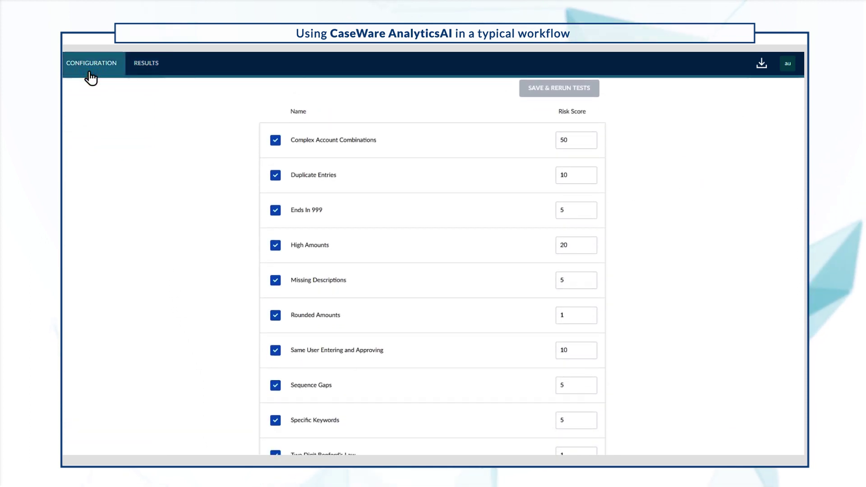
pyautogui.click(435, 189)
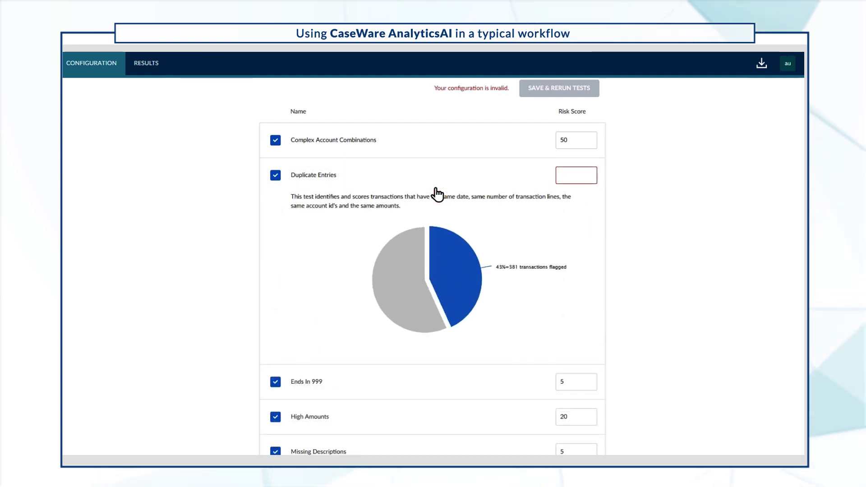
pyautogui.write('15')
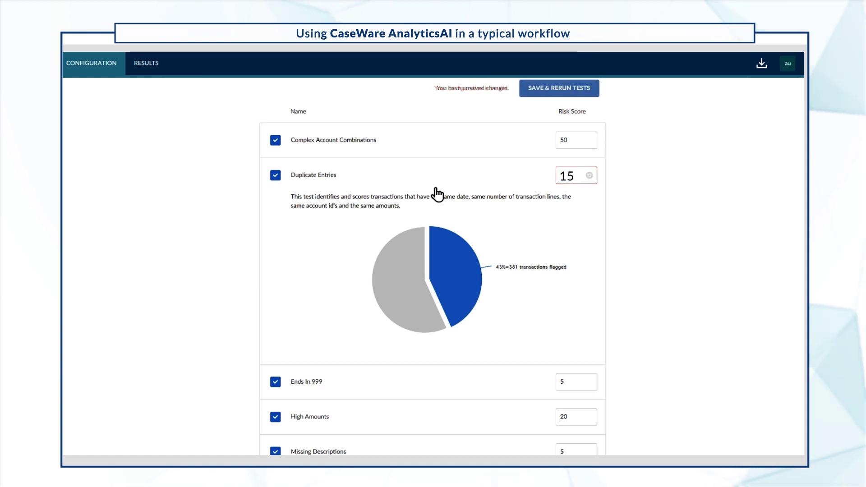
pyautogui.click(555, 98)
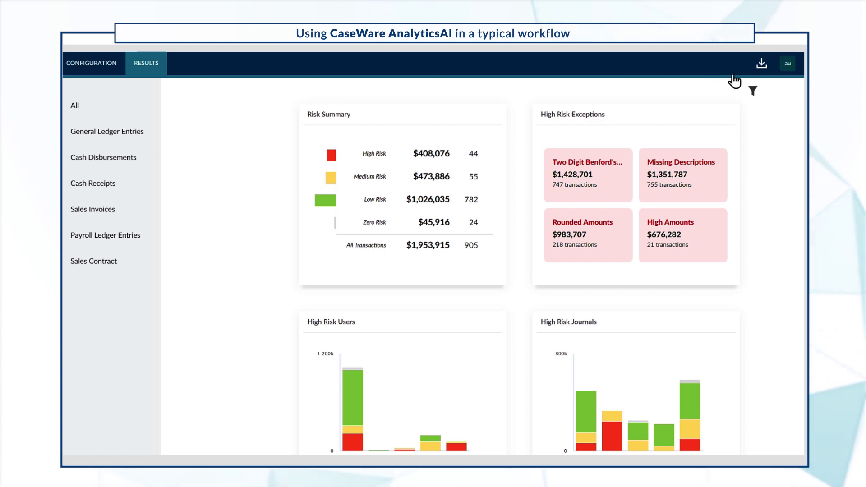
# Bring up the Export Data dialog offering Configuration Report (PDF), Results (CSV) and All Data (CSV).
pyautogui.click(762, 64)
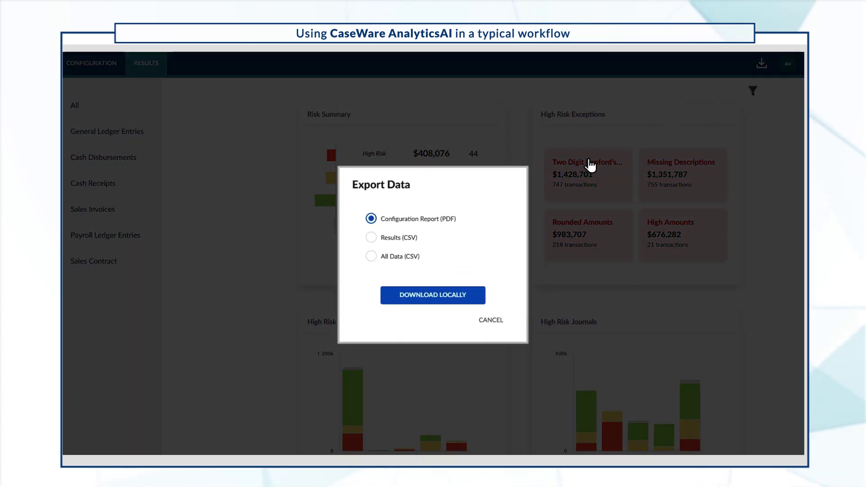